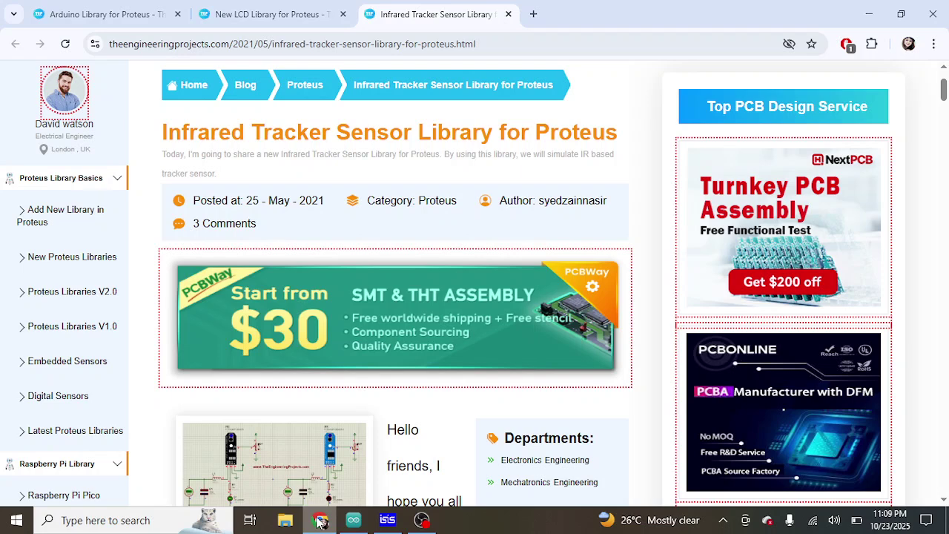
Review the Infrared Tracker Sensor, New LCD and Arduino library pages for Proteus.
scroll(565, 373, down, 1)
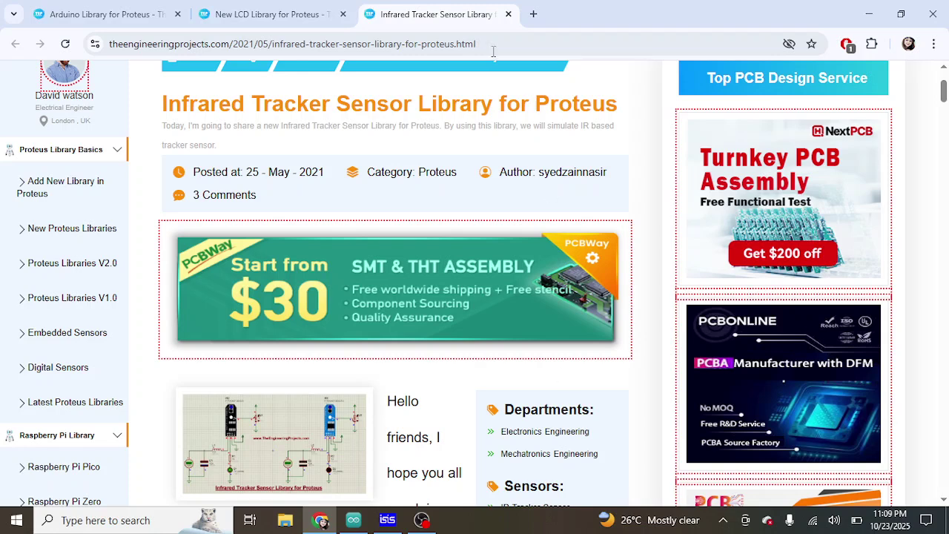
click(284, 9)
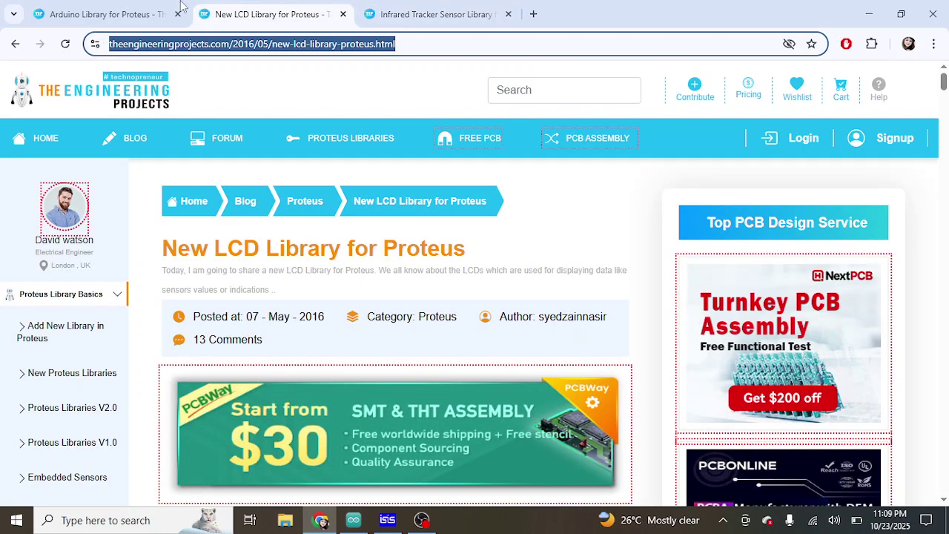
click(41, 8)
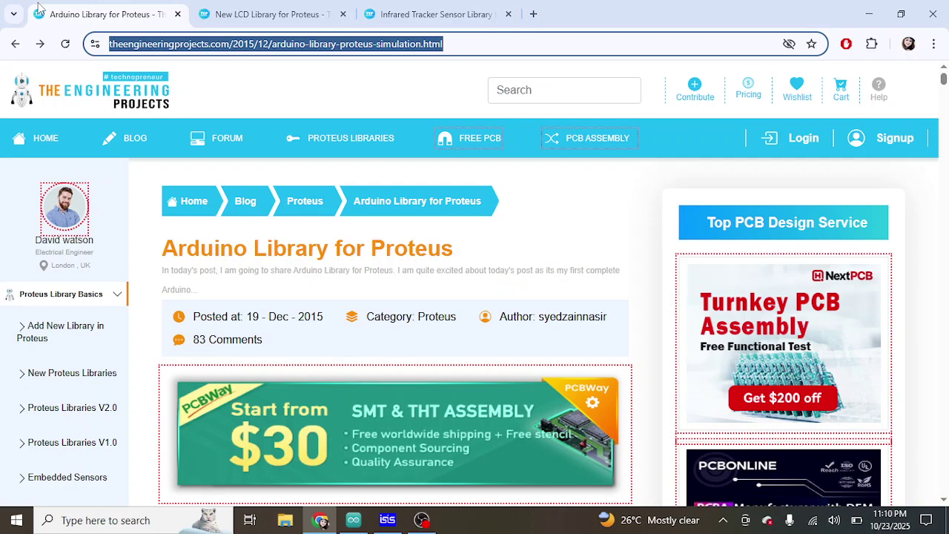
Switch to Proteus ISIS and examine the wiring between the IR tracker sensor, Arduino and LCD up close.
click(387, 521)
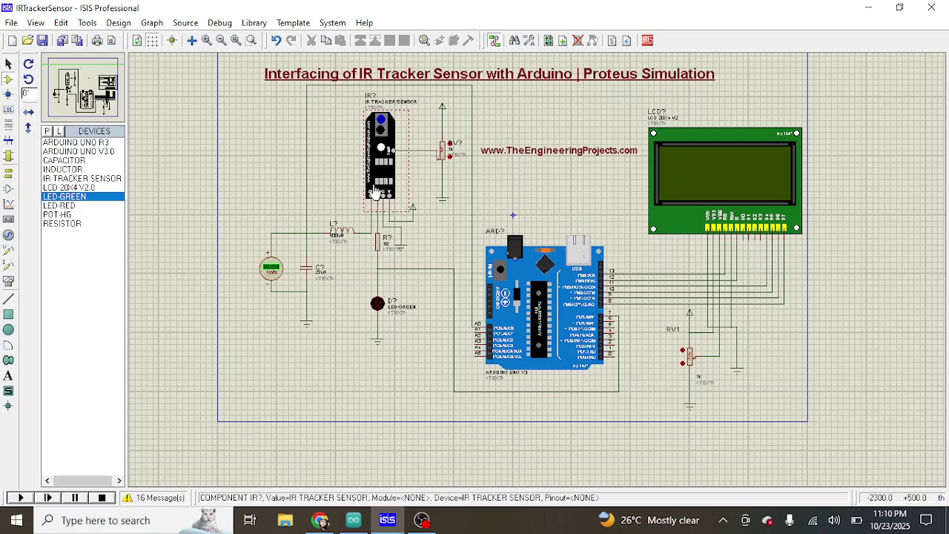
click(207, 41)
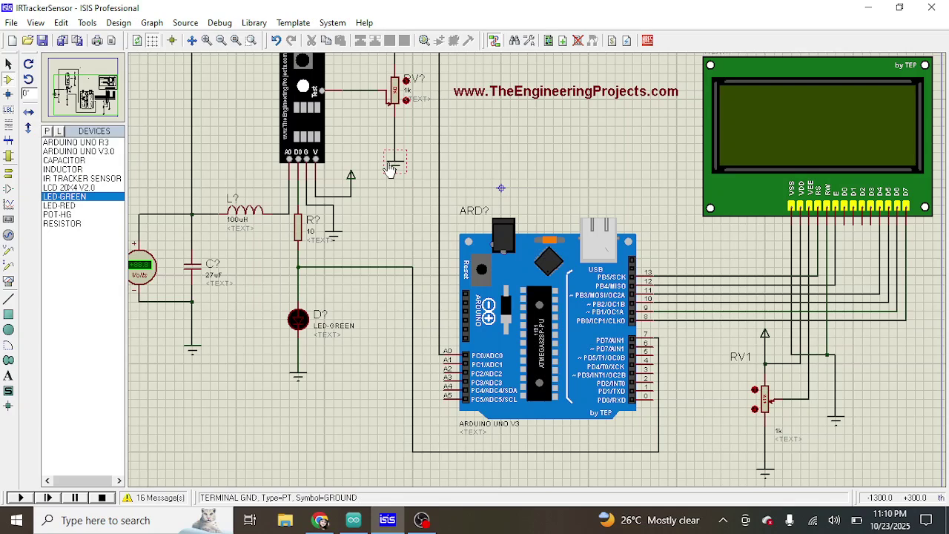
click(221, 41)
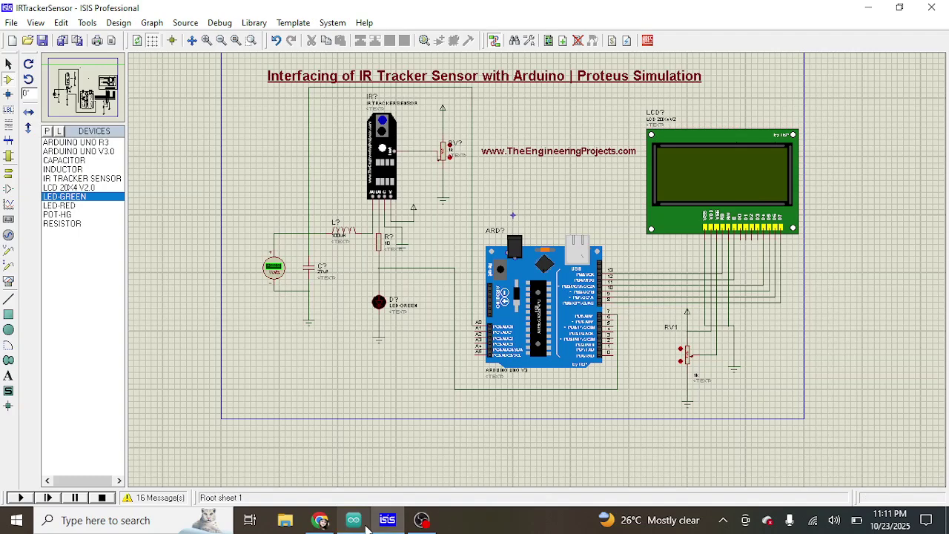
Switch to the Arduino IDE and go to the beginning of the IRSensor sketch.
mouse_move(366, 526)
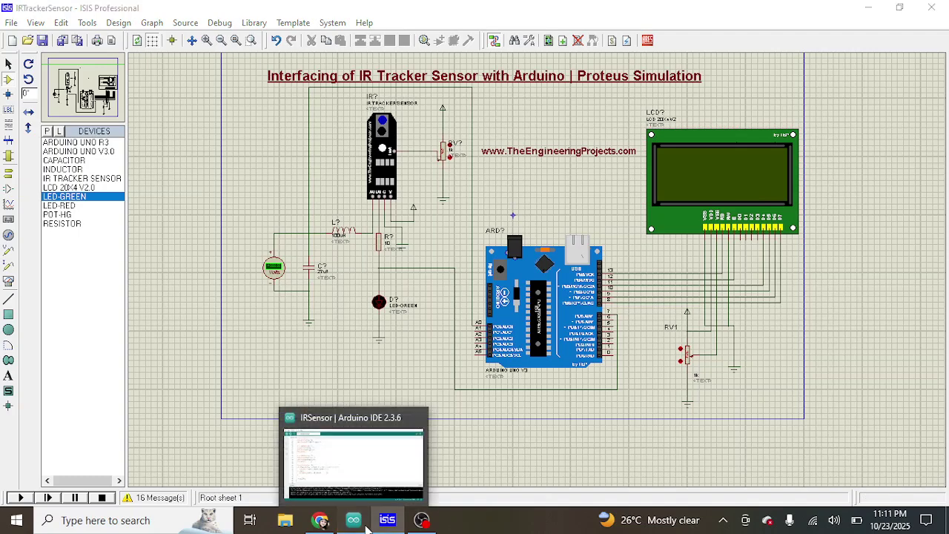
click(366, 526)
click(264, 245)
key(Up)
key(Up)
key(Up)
key(Up)
key(Up)
key(Up)
key(Up)
key(Up)
key(Up)
key(Up)
key(Up)
key(Up)
key(Up)
key(Up)
key(Up)
key(Up)
key(Up)
key(Up)
key(Up)
key(Up)
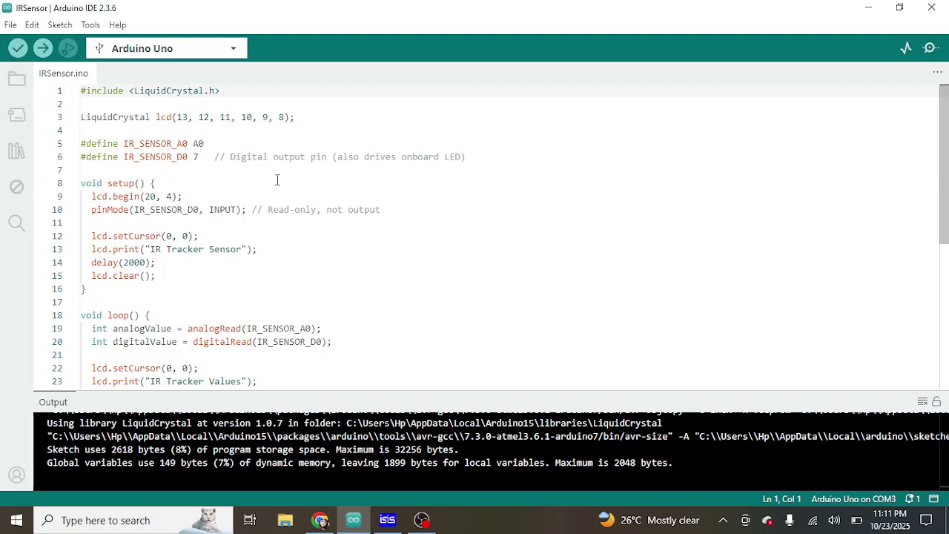
Examine the LiquidCrystal include, the LCD pin assignment and the analog and digital IR sensor pin definitions.
click(237, 90)
click(216, 120)
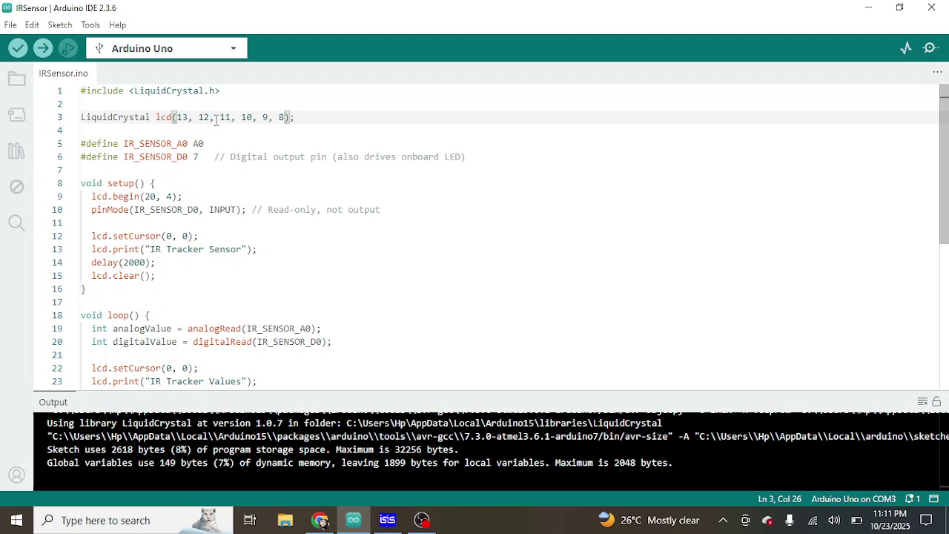
click(128, 144)
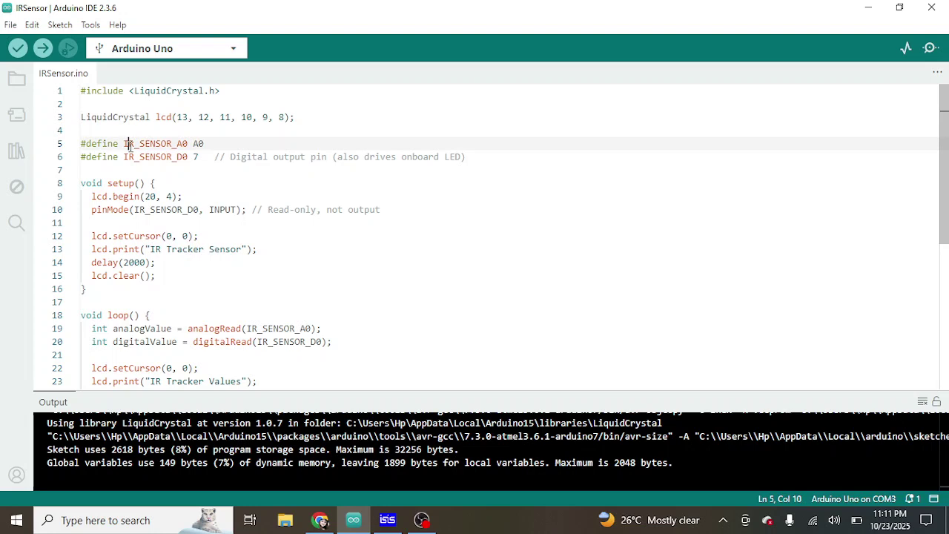
click(129, 158)
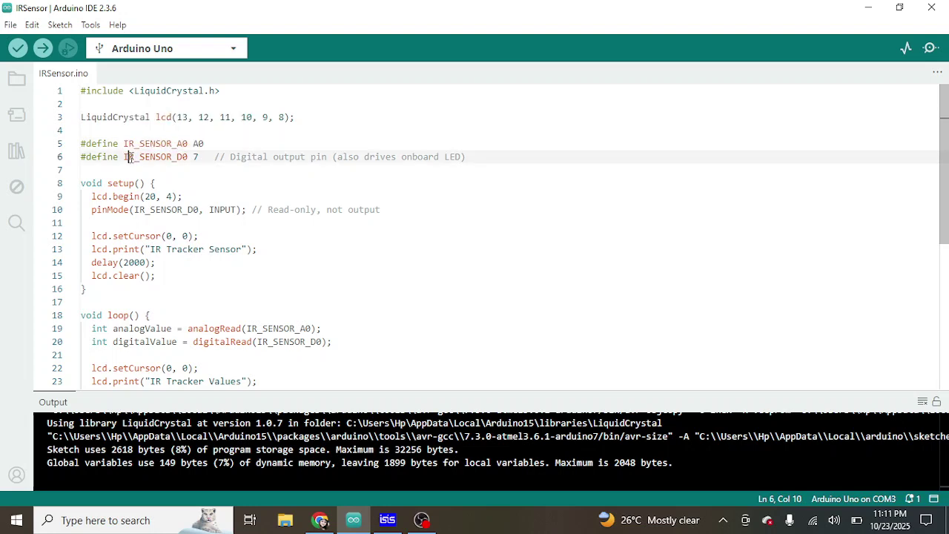
click(204, 144)
drag(204, 144, 193, 144)
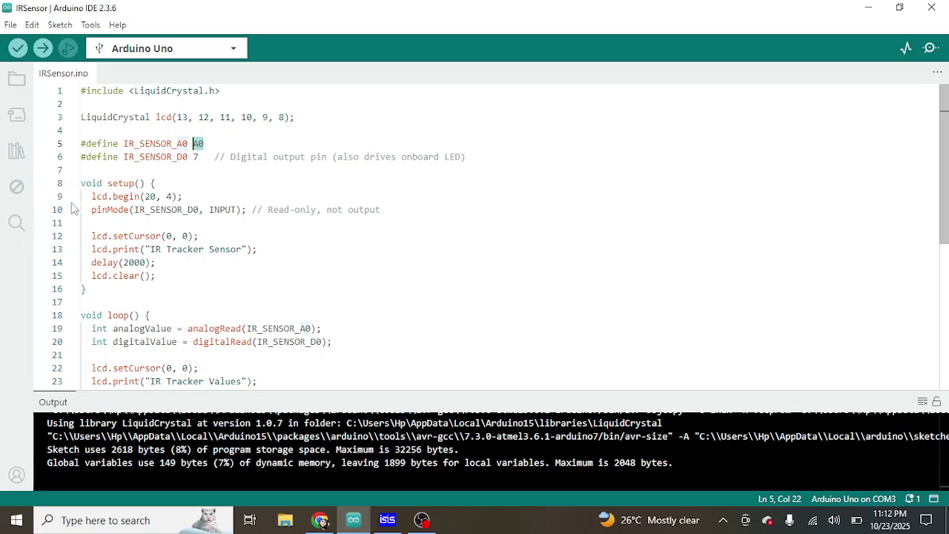
Examine the sketch's setup function, including its startup message, delay and screen clearing.
drag(82, 184, 113, 290)
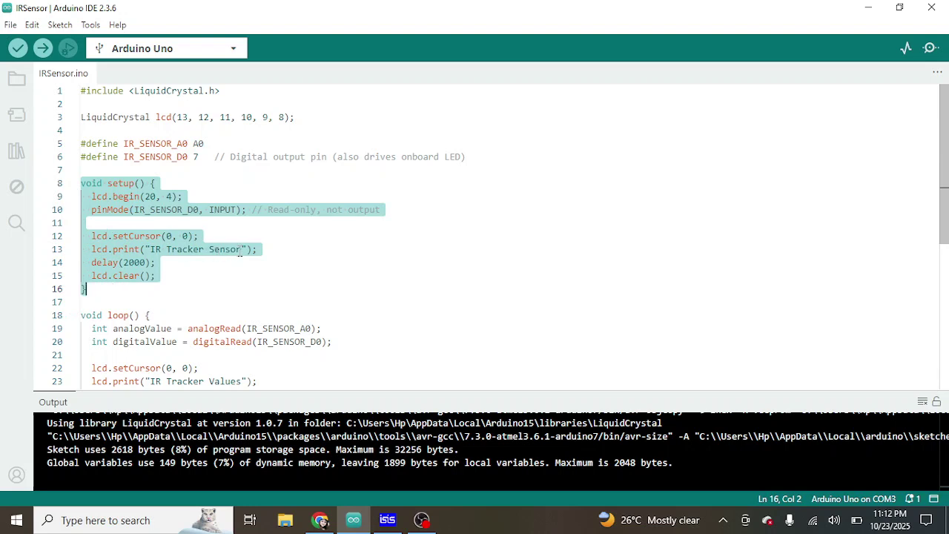
drag(241, 250, 150, 254)
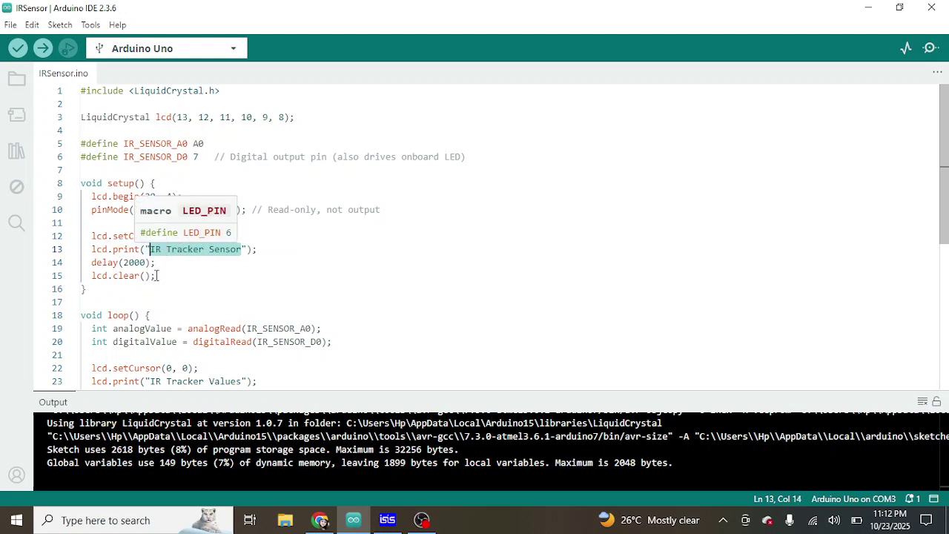
click(183, 279)
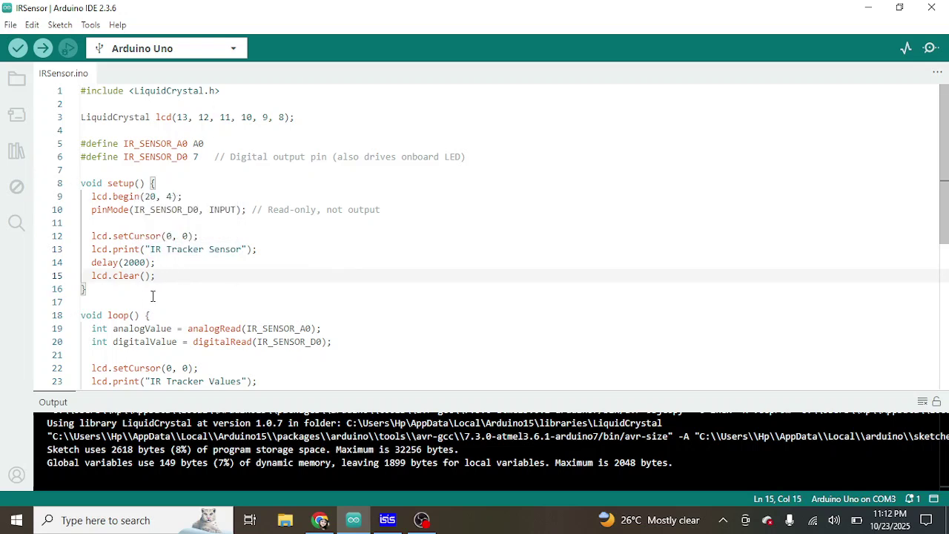
double_click(138, 267)
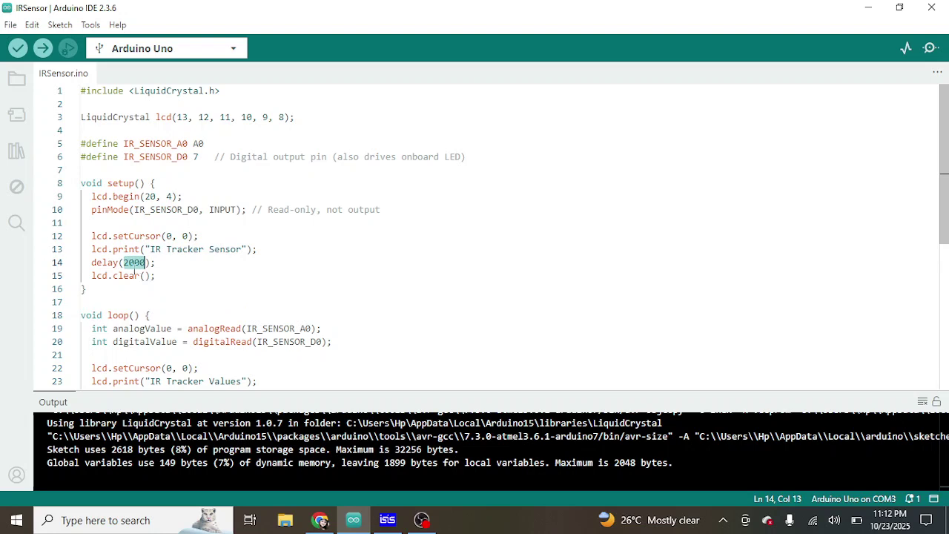
Examine the sketch's loop function and the if/else block that prints the object detection status.
click(82, 315)
drag(82, 315, 151, 387)
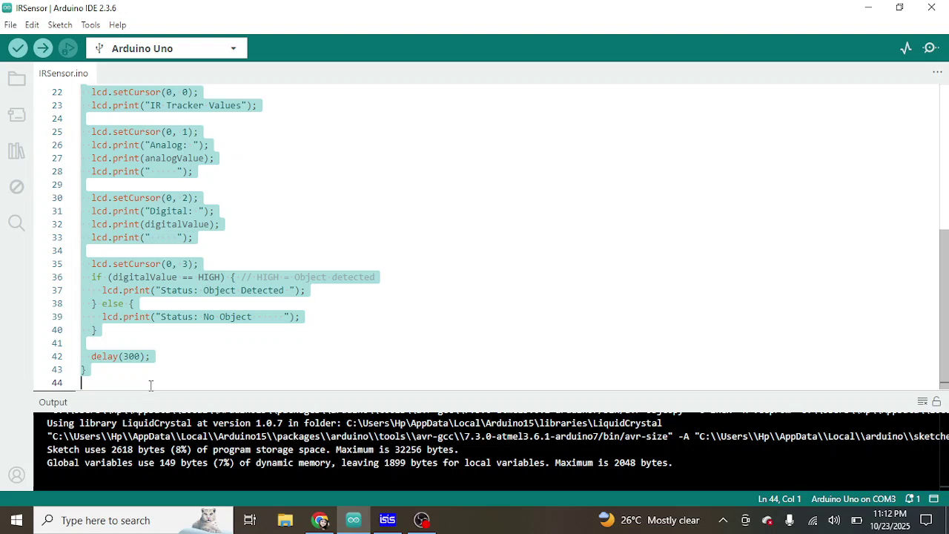
click(87, 276)
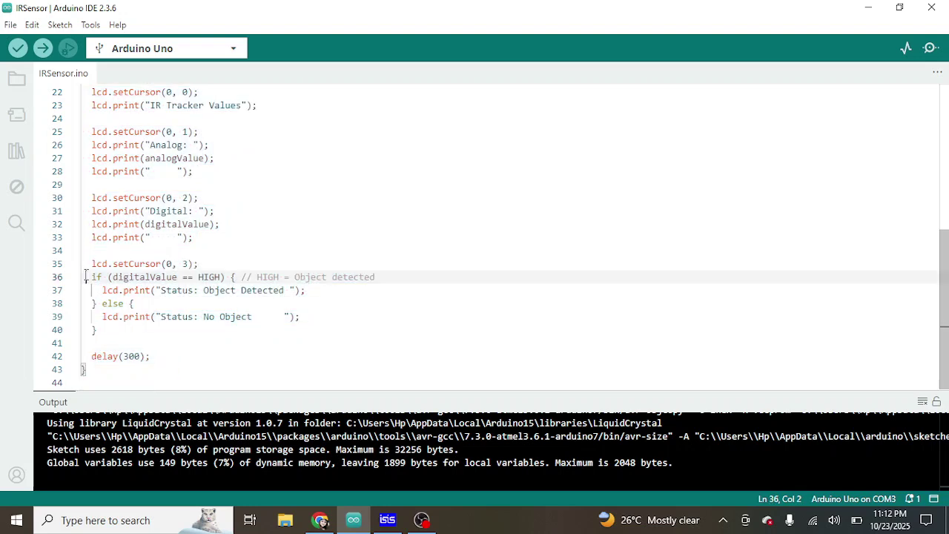
drag(87, 276, 119, 327)
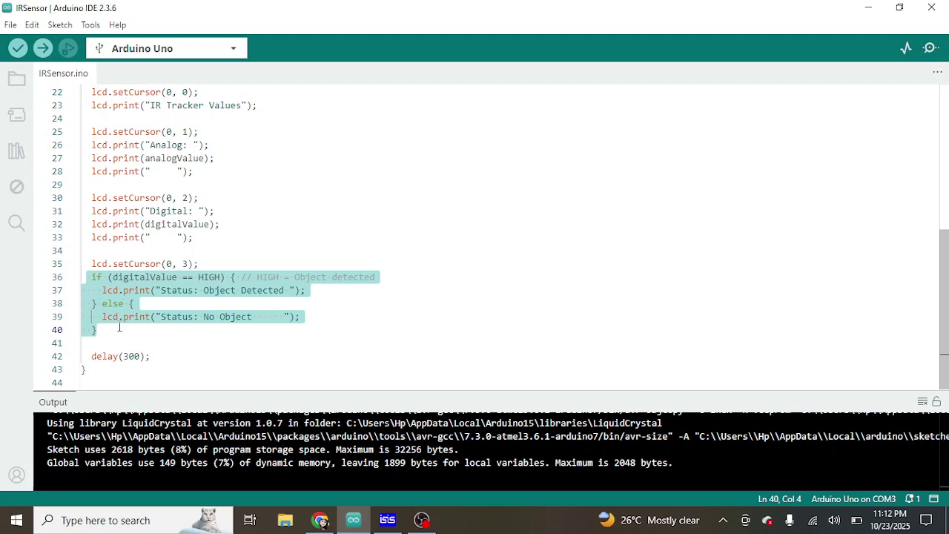
mouse_move(382, 521)
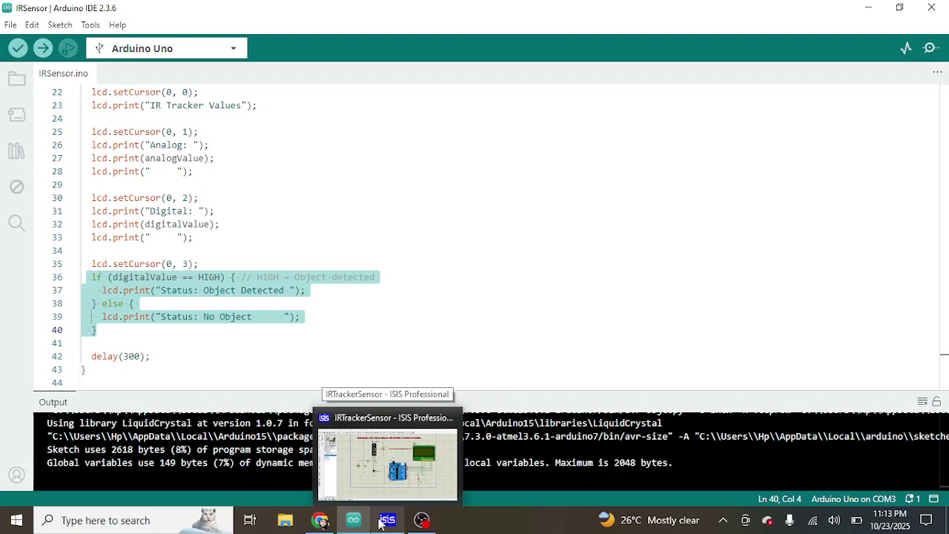
click(326, 336)
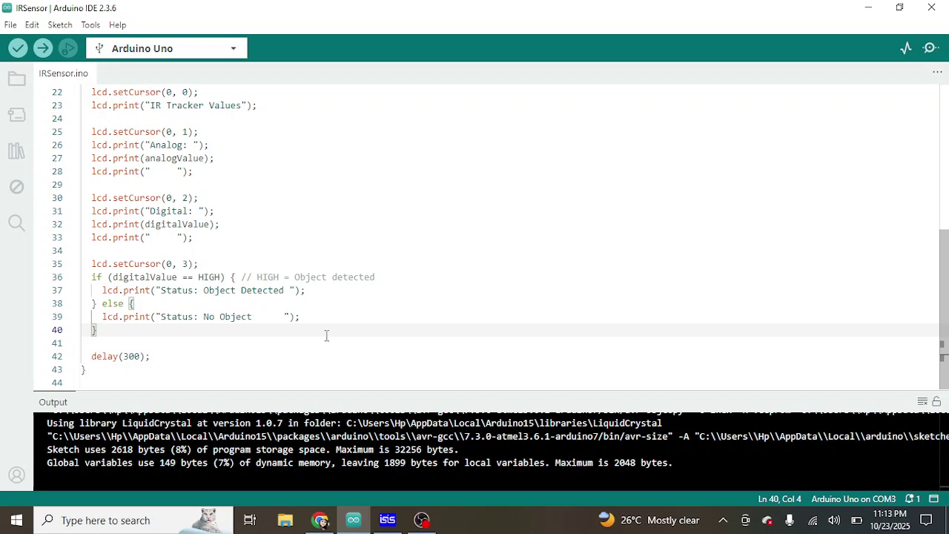
Compile the IRSensor sketch and enlarge the build output area.
click(18, 50)
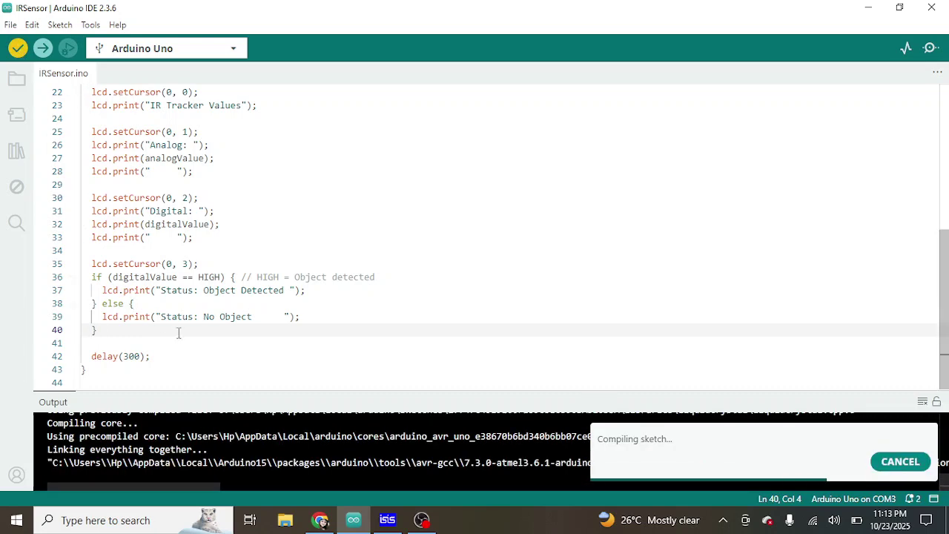
drag(221, 388, 213, 233)
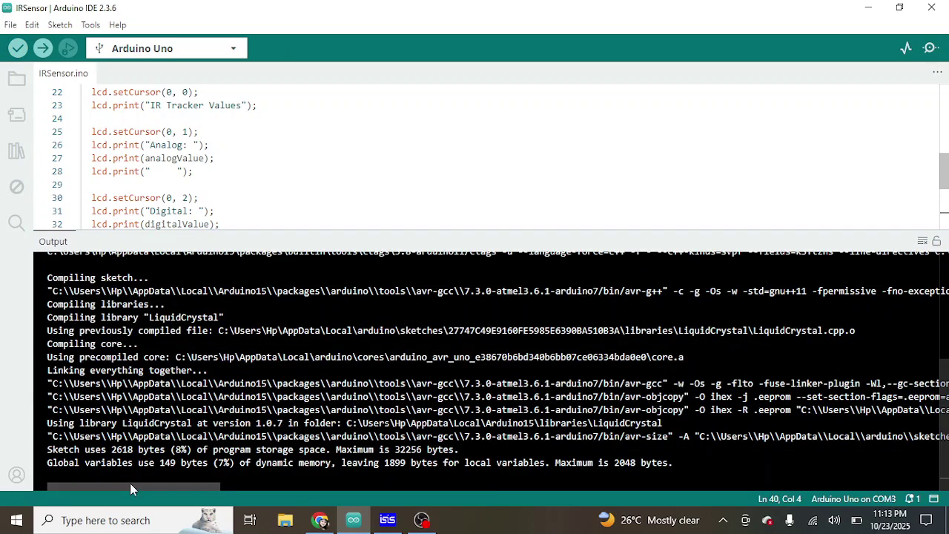
Select the full path of the compiled IRSensor.ino.hex file in the build output.
drag(130, 488, 373, 511)
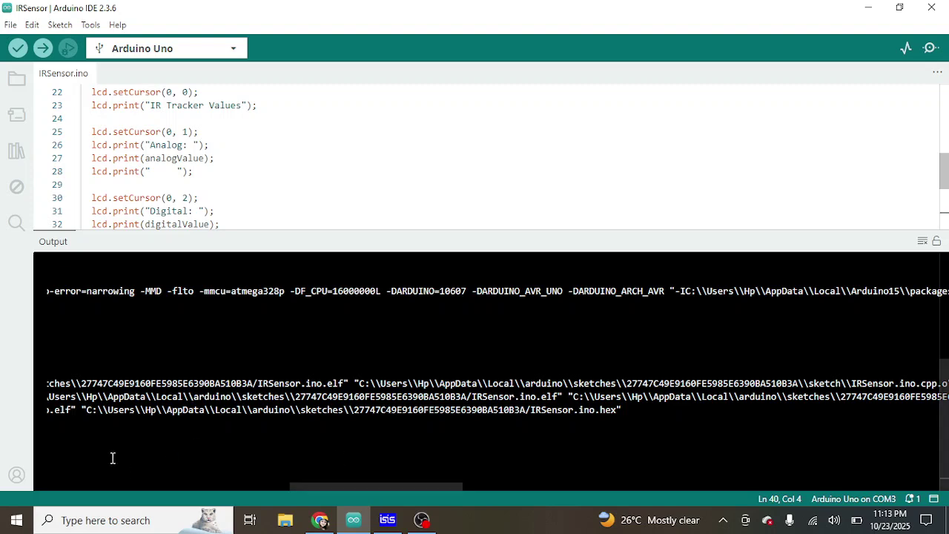
drag(88, 411, 693, 423)
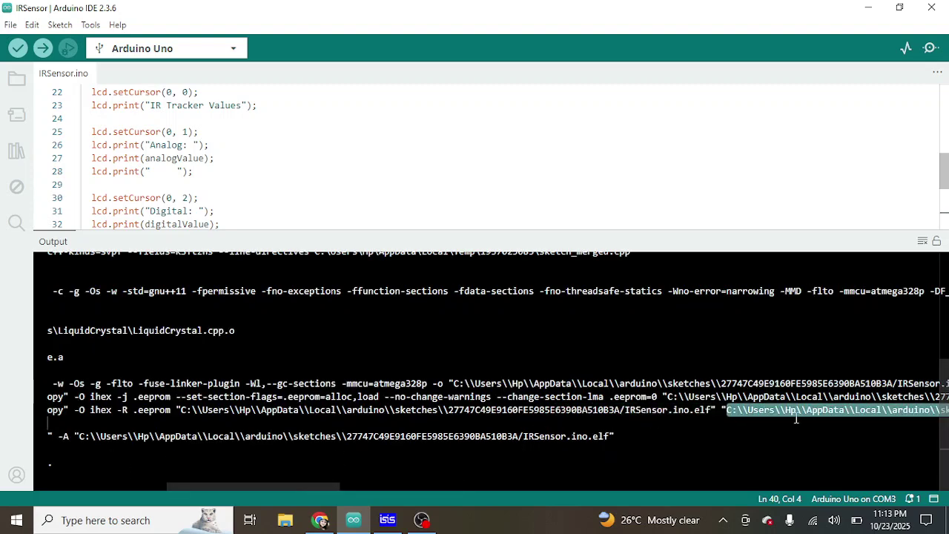
key(shift+Left)
key(shift+Left)
key(shift+Left)
key(shift+Left)
key(shift+Left)
key(shift+Left)
key(shift+Left)
key(shift+Left)
key(shift+Left)
key(shift+Left)
key(shift+Left)
key(shift+Left)
key(shift+Left)
key(shift+Left)
key(shift+Left)
key(shift+Left)
key(shift+Left)
key(shift+Left)
key(shift+Left)
key(shift+Left)
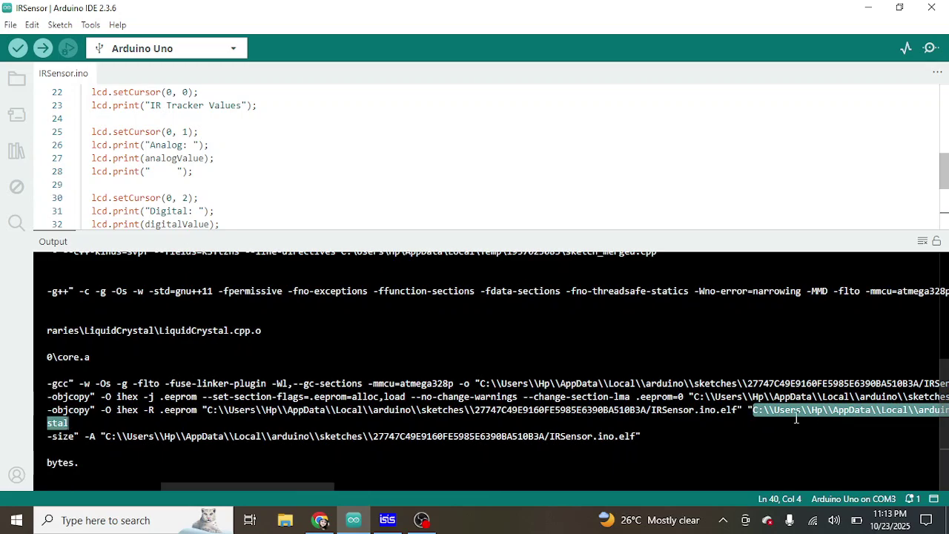
key(shift+Left)
key(shift+Left)
key(shift+Left)
key(shift+Left)
key(shift+Left)
key(shift+Left)
key(shift+Left)
key(shift+Left)
key(shift+Left)
key(shift+Left)
key(shift+Left)
key(shift+Left)
key(shift+Left)
key(shift+Left)
key(shift+Left)
key(shift+Left)
key(shift+Left)
key(shift+Left)
key(shift+Left)
key(shift+Left)
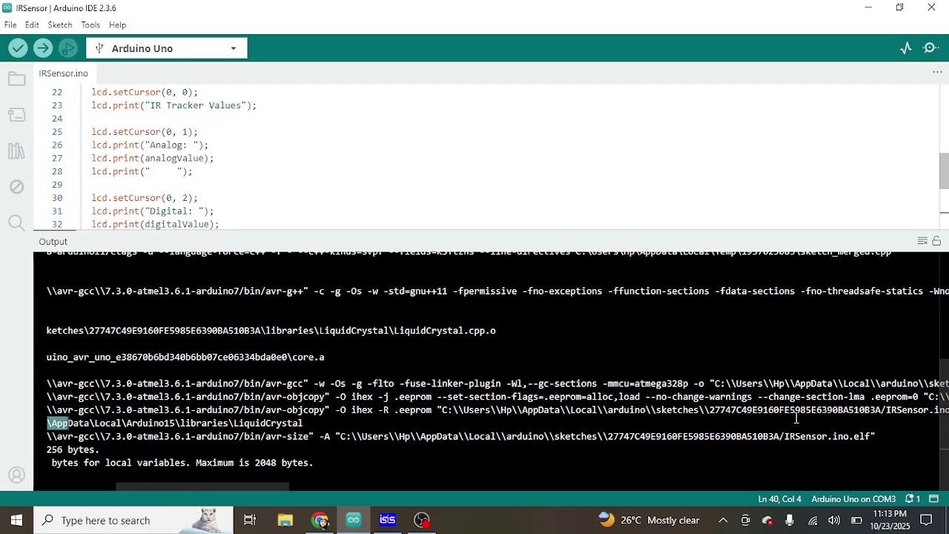
key(shift+Left)
key(shift+Left)
key(shift+Left)
key(shift+Left)
key(shift+Left)
key(shift+Left)
key(shift+Left)
key(shift+Left)
key(shift+Left)
key(shift+Left)
key(shift+Left)
key(shift+Left)
key(shift+Left)
key(shift+Left)
key(shift+Left)
key(shift+Left)
key(shift+Left)
key(shift+Left)
key(shift+Left)
key(shift+Left)
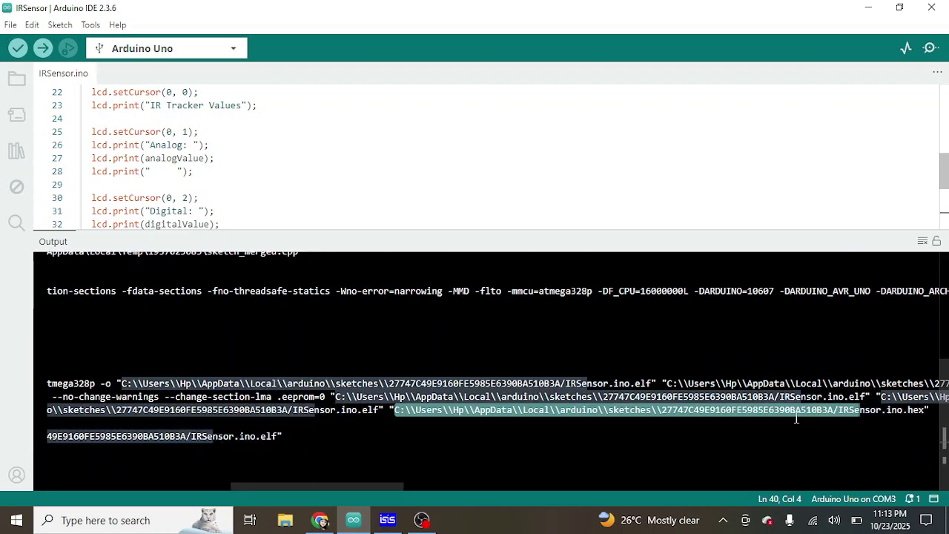
key(shift+Right)
key(shift+Right)
key(shift+Right)
key(shift+Right)
key(shift+Right)
key(shift+Right)
key(shift+Right)
key(shift+Right)
key(shift+Right)
key(shift+Right)
key(shift+Right)
key(shift+Right)
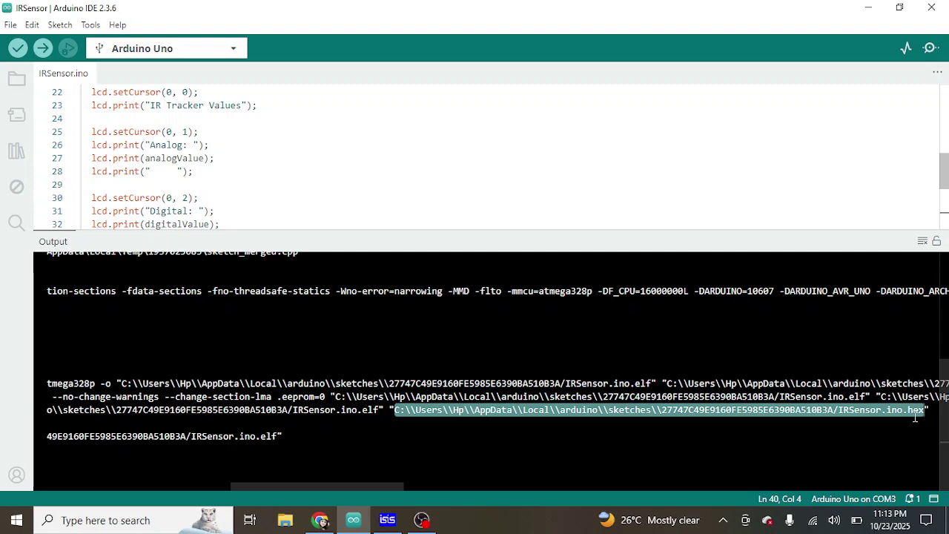
In Proteus ISIS, set the Arduino UNO's upload hex file to the compiled IRSensor.ino.hex path and apply it.
click(393, 521)
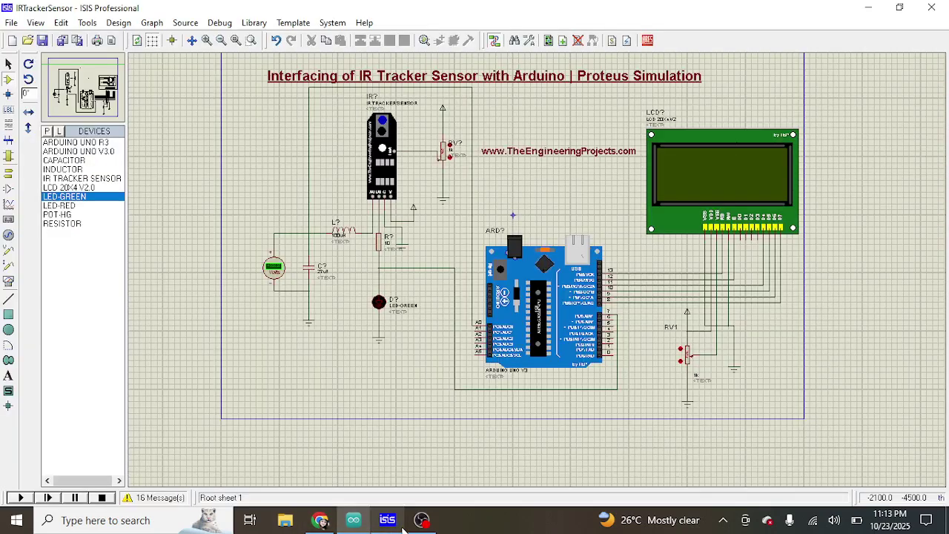
click(544, 301)
double_click(508, 260)
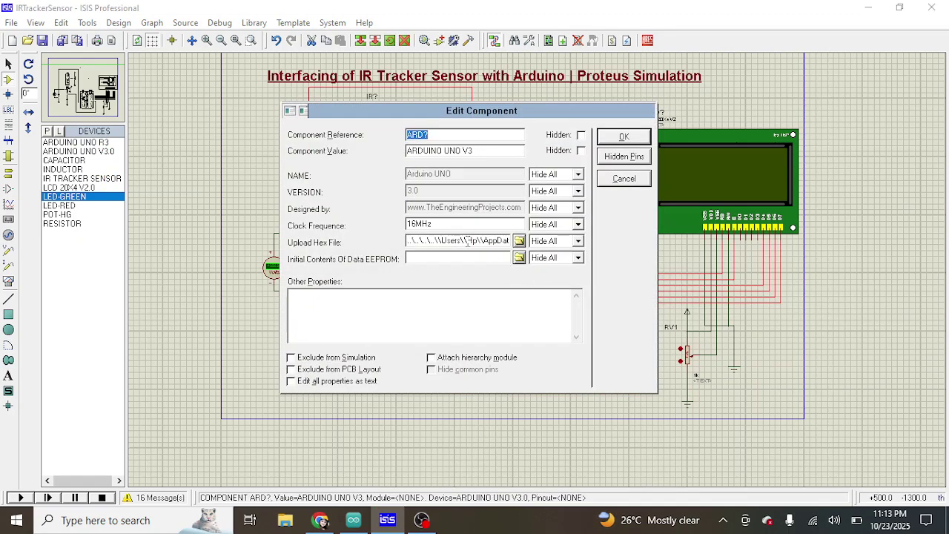
click(474, 241)
click(623, 138)
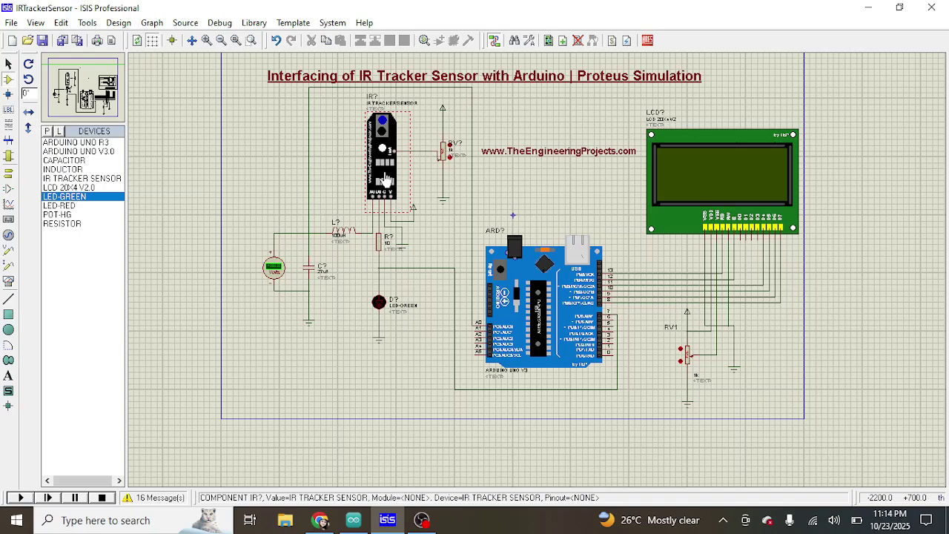
Set the IR tracker sensor's program file to InfraredTrackerSensorTEP.HEX from the LIBRARY folder and apply it.
double_click(385, 180)
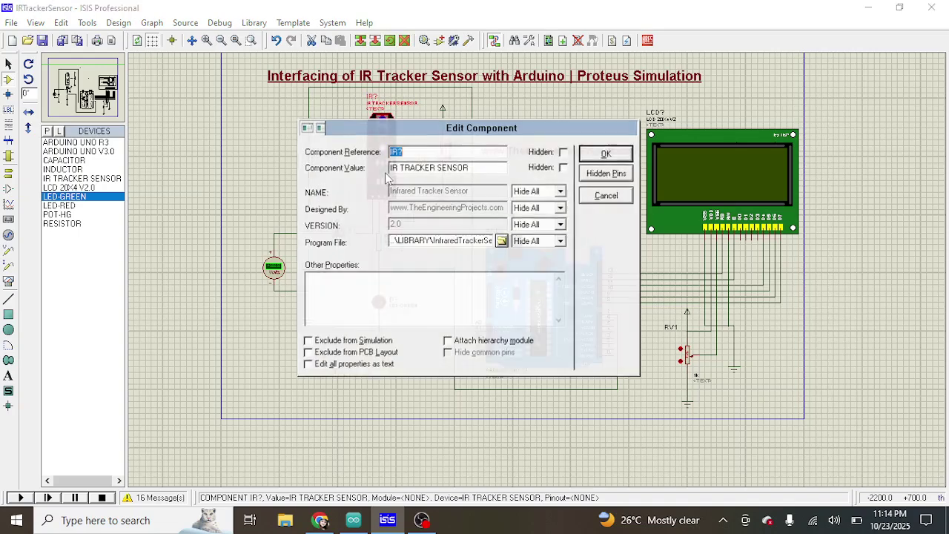
click(460, 242)
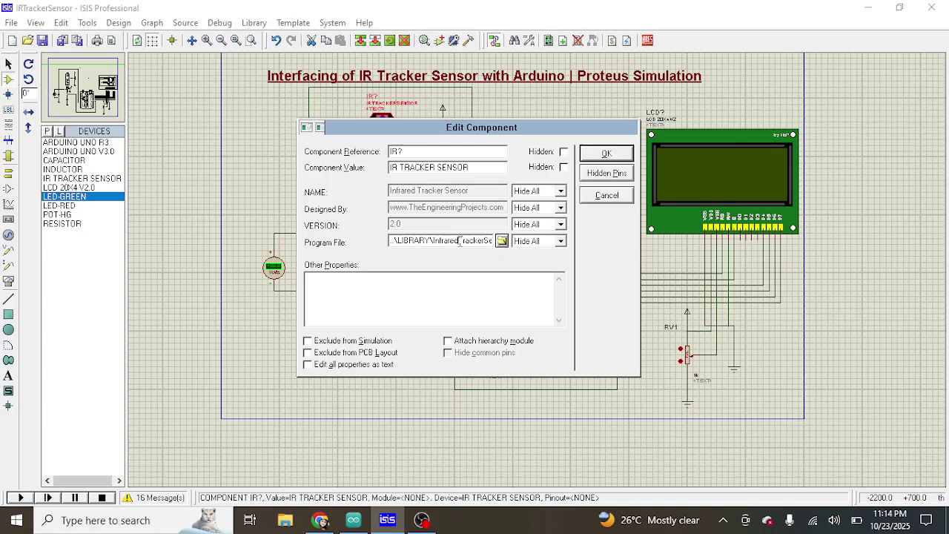
click(501, 241)
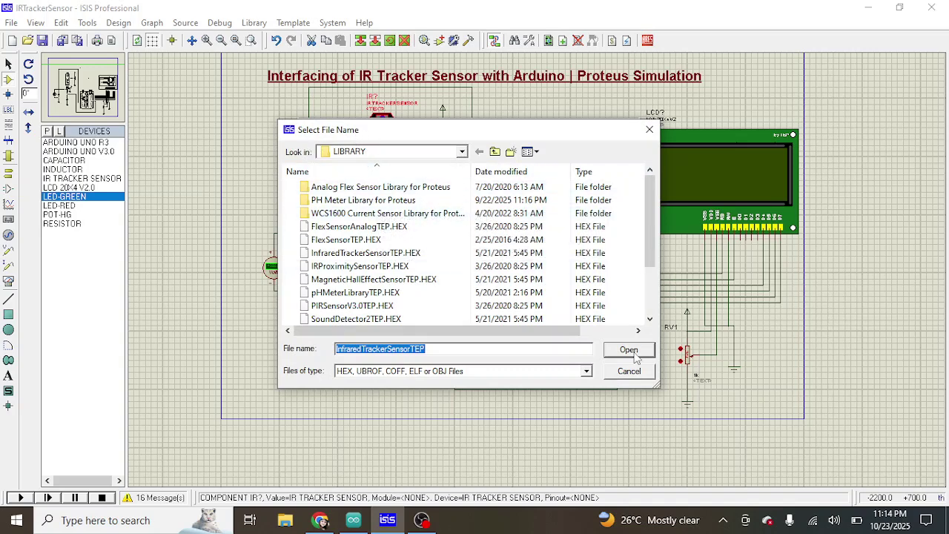
click(631, 351)
click(607, 153)
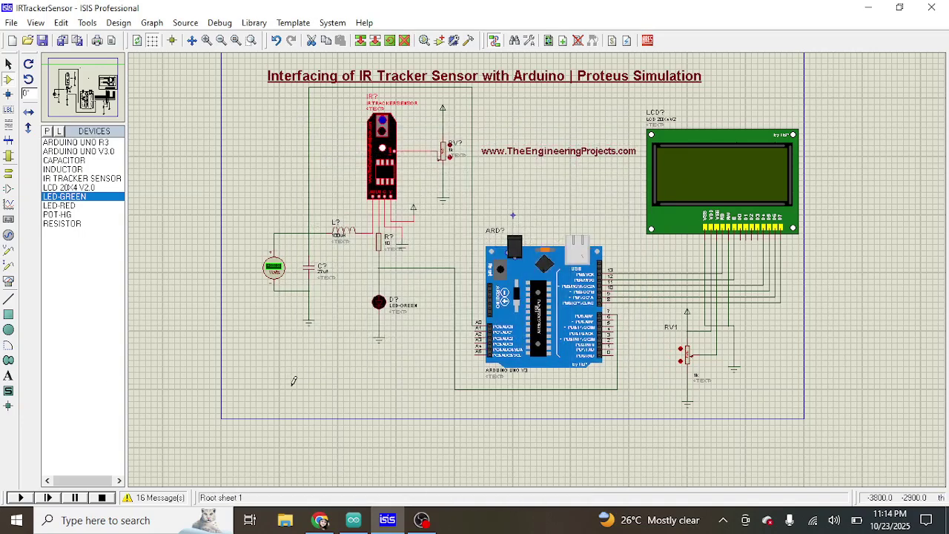
Simulate the circuit while raising the potentiometer on the IR sensor's Test pin to its maximum, and stop the simulation.
click(25, 498)
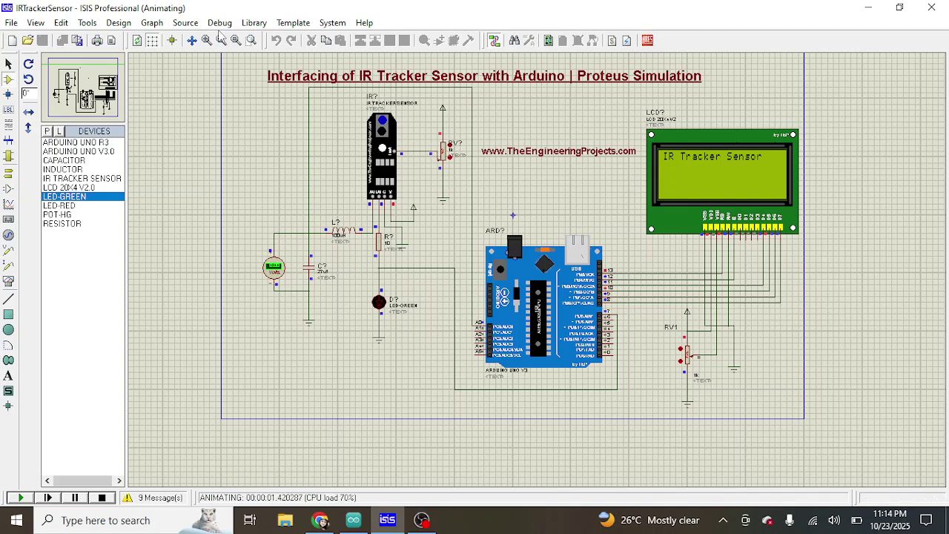
click(207, 41)
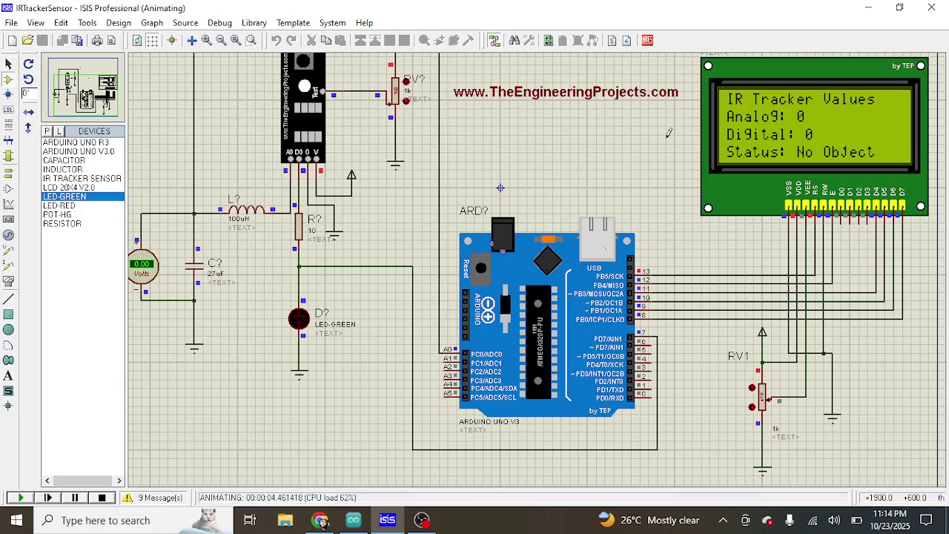
click(407, 84)
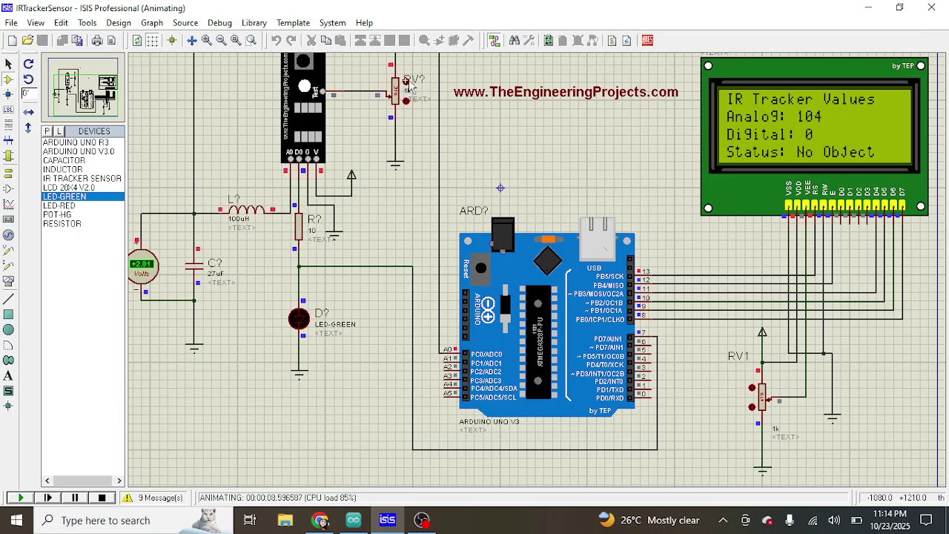
click(406, 84)
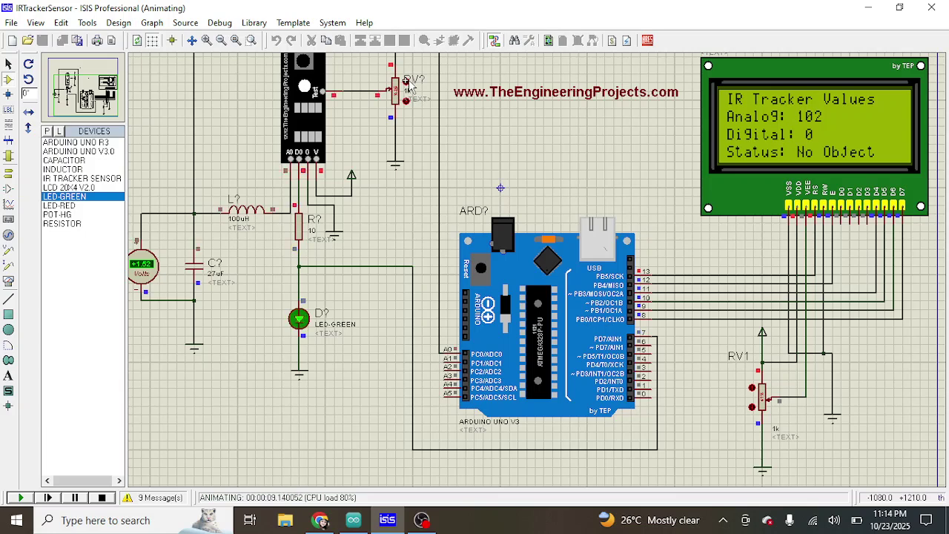
click(406, 82)
click(406, 81)
click(406, 82)
click(407, 82)
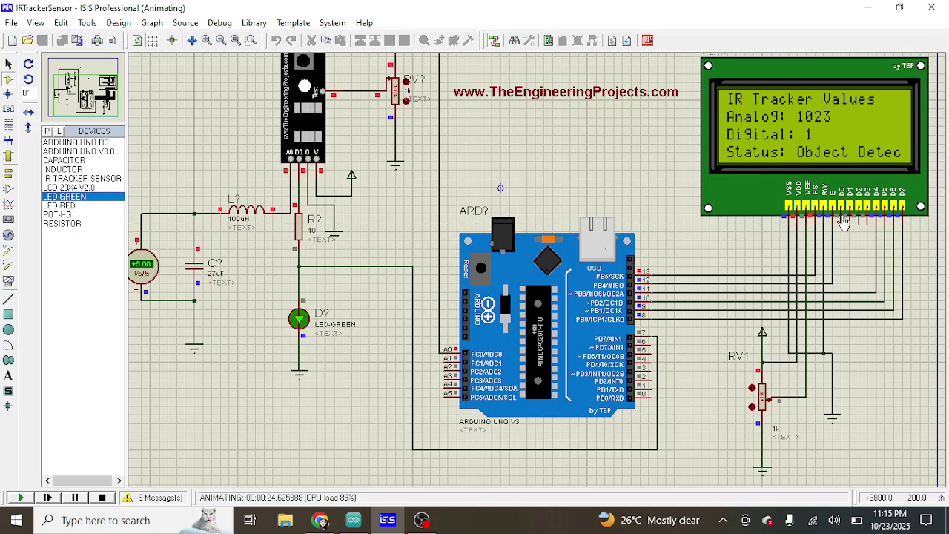
click(96, 498)
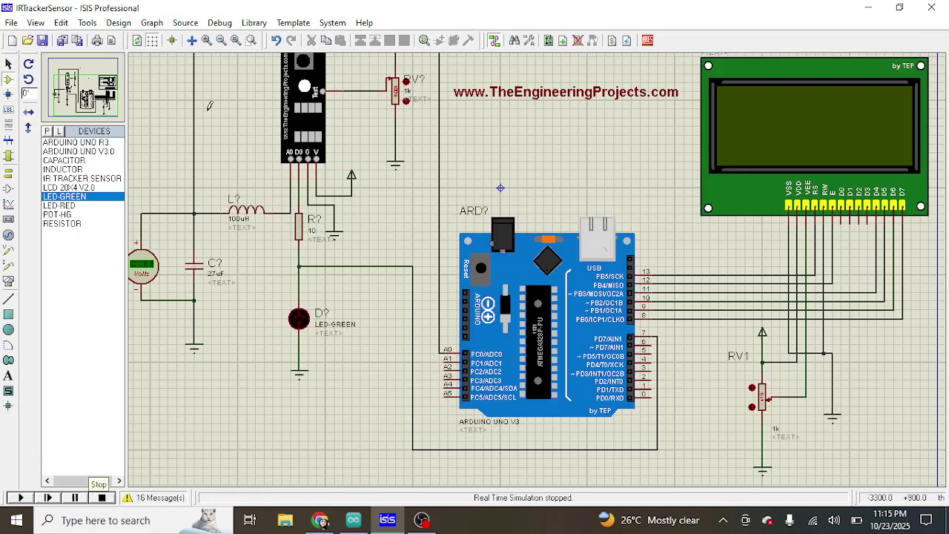
click(225, 43)
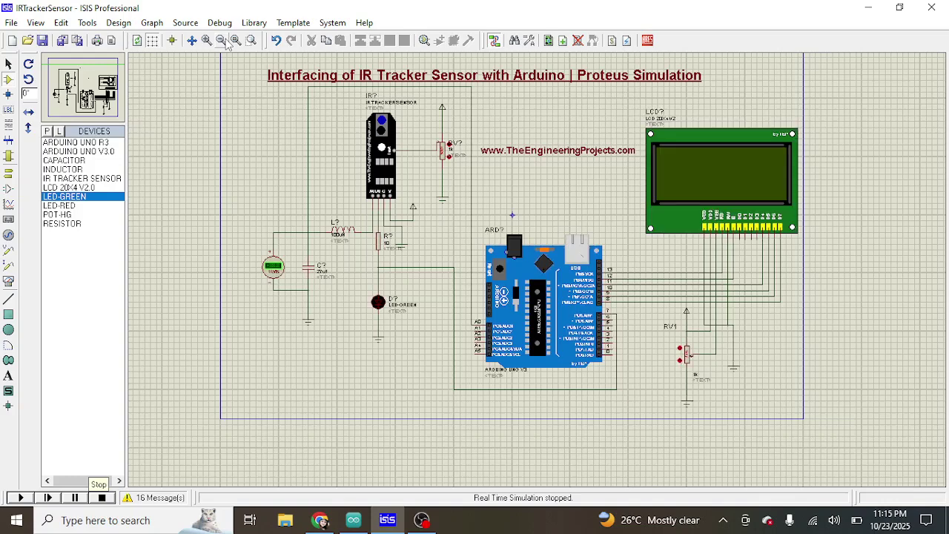